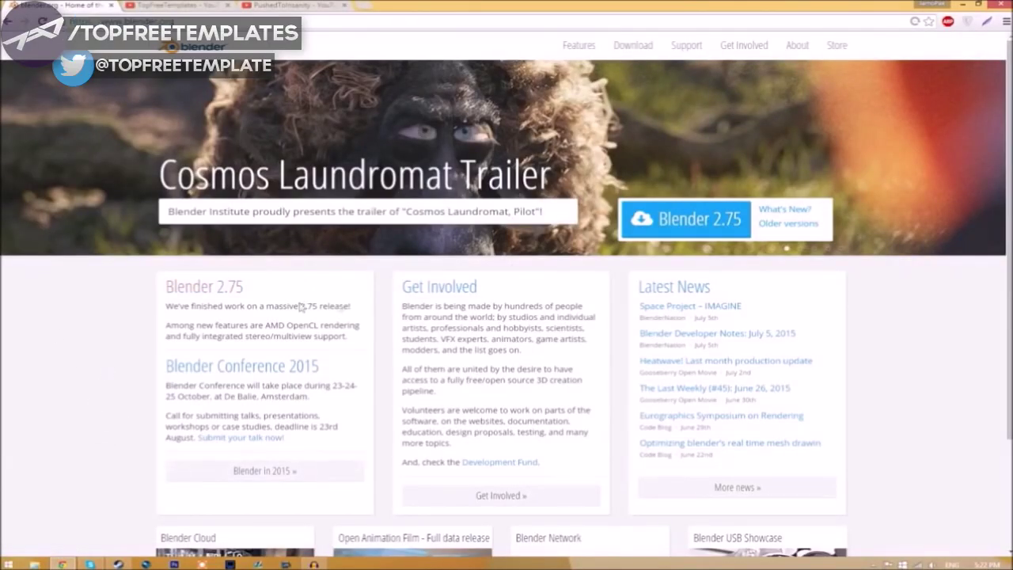
# - Download Blender 2.75 from its download page
pyautogui.click(698, 226)
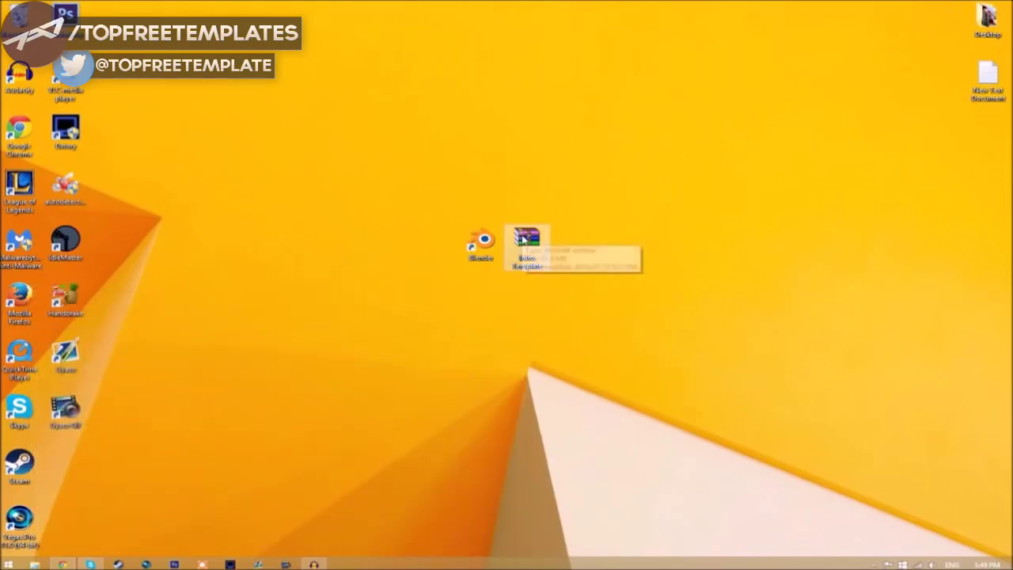
# - Extract the Intro Template archive onto the desktop and check the folder holds Rendered Intro and EDIT TEXT HERE.blend
pyautogui.rightClick(522, 239)
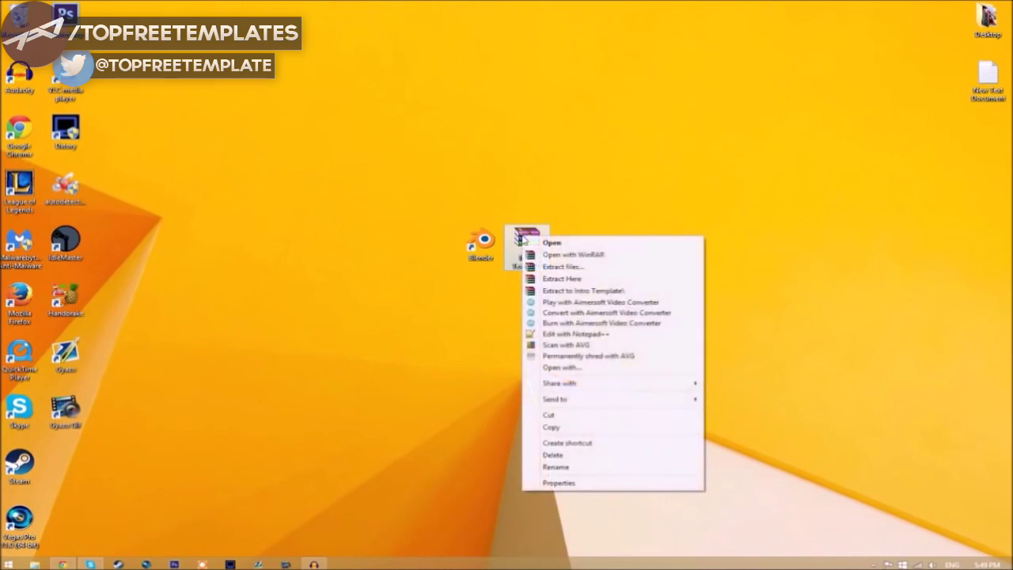
pyautogui.click(559, 280)
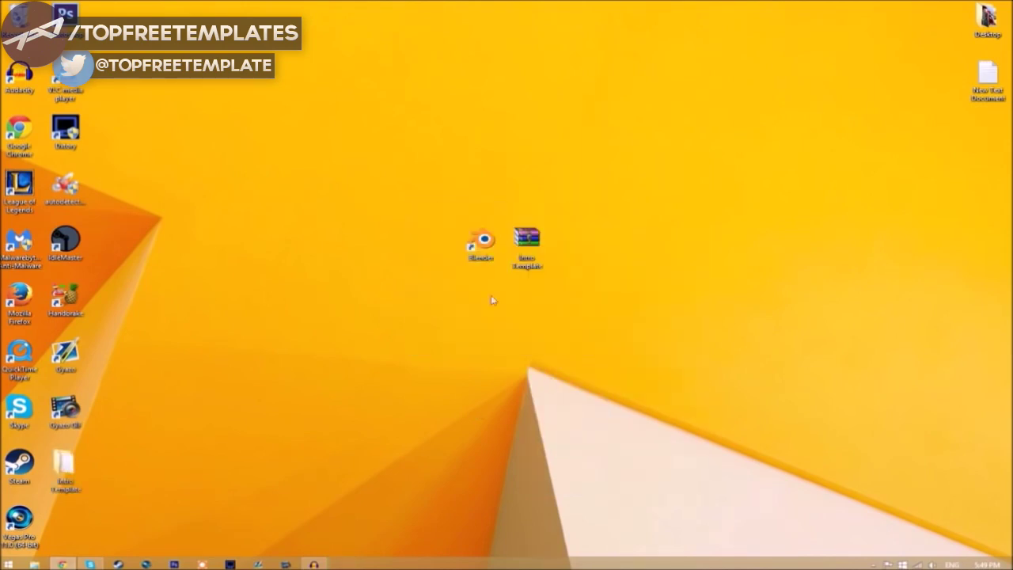
pyautogui.moveTo(64, 467); pyautogui.dragTo(573, 257)
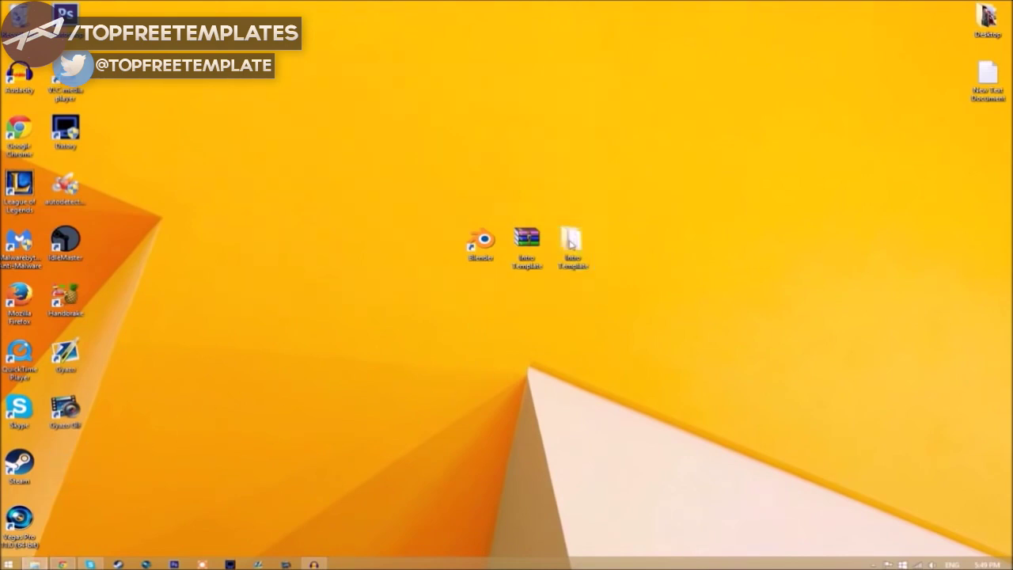
pyautogui.doubleClick(580, 246)
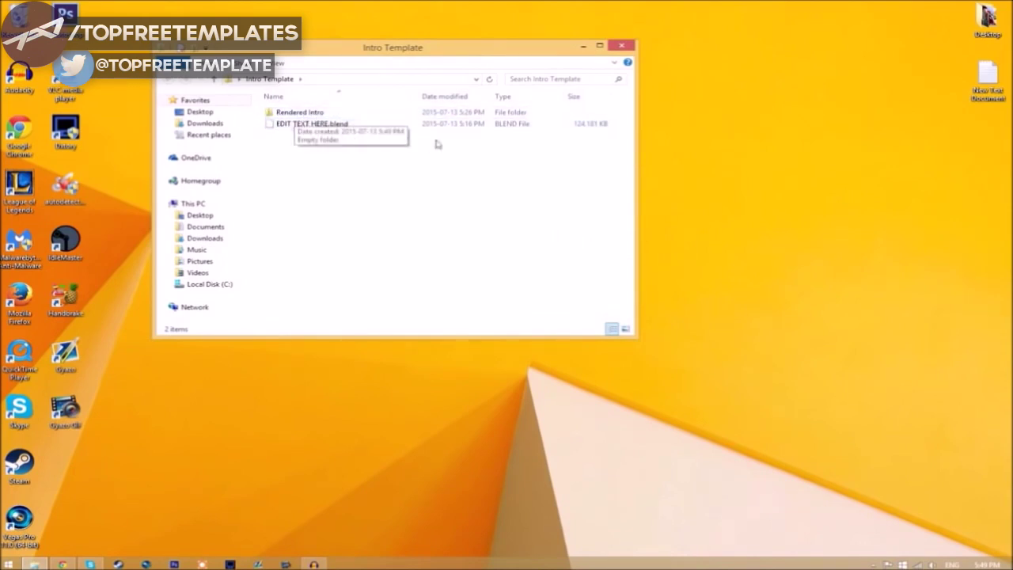
pyautogui.click(623, 46)
# - Launch Blender 2.75 and open EDIT TEXT HERE.blend via File > Open
pyautogui.doubleClick(480, 242)
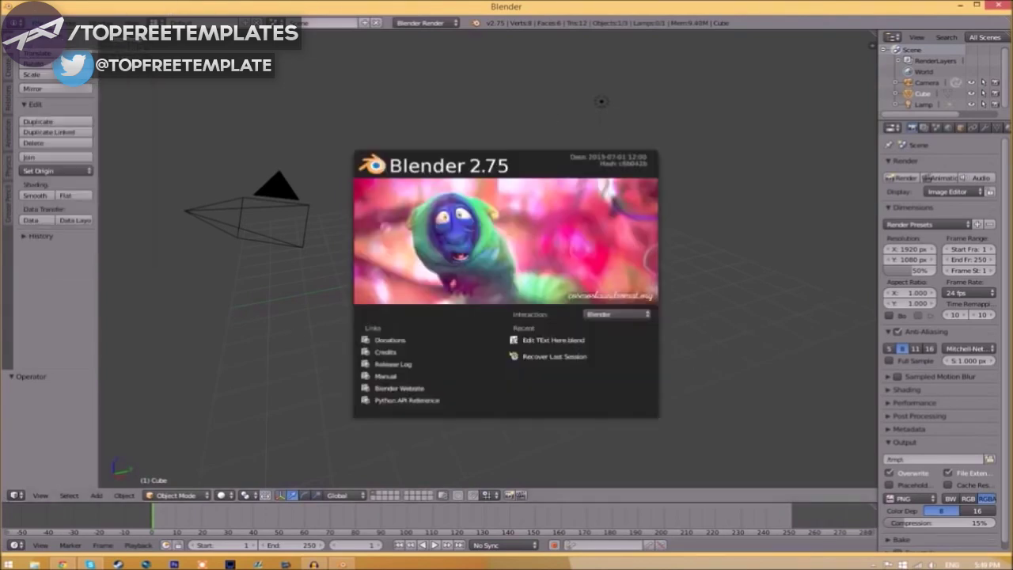
pyautogui.click(36, 22)
pyautogui.click(36, 22)
pyautogui.click(49, 47)
pyautogui.click(198, 100)
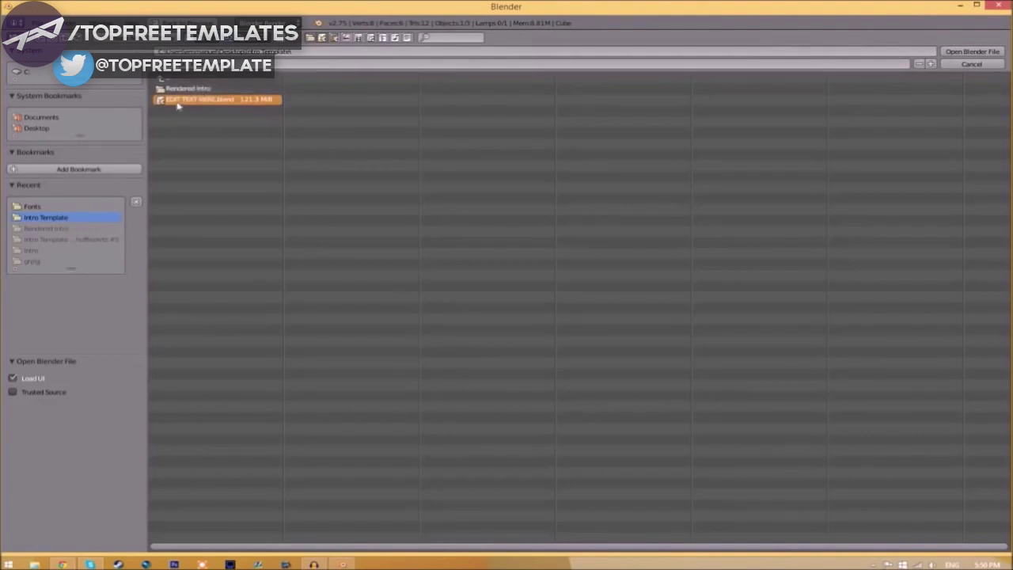
pyautogui.click(983, 59)
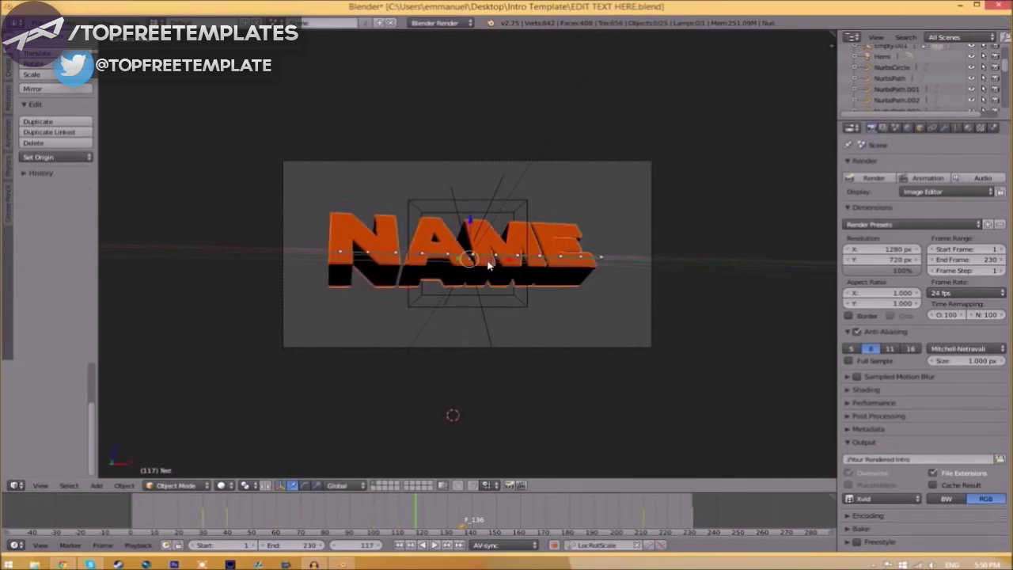
# - Replace the NAME letters in the first text object with the new title text
pyautogui.press('Tab')
pyautogui.press('BackSpace')
pyautogui.press('BackSpace')
pyautogui.press('BackSpace')
pyautogui.press('BackSpace')
pyautogui.write('N')
pyautogui.press('BackSpace')
pyautogui.write('TEXT')
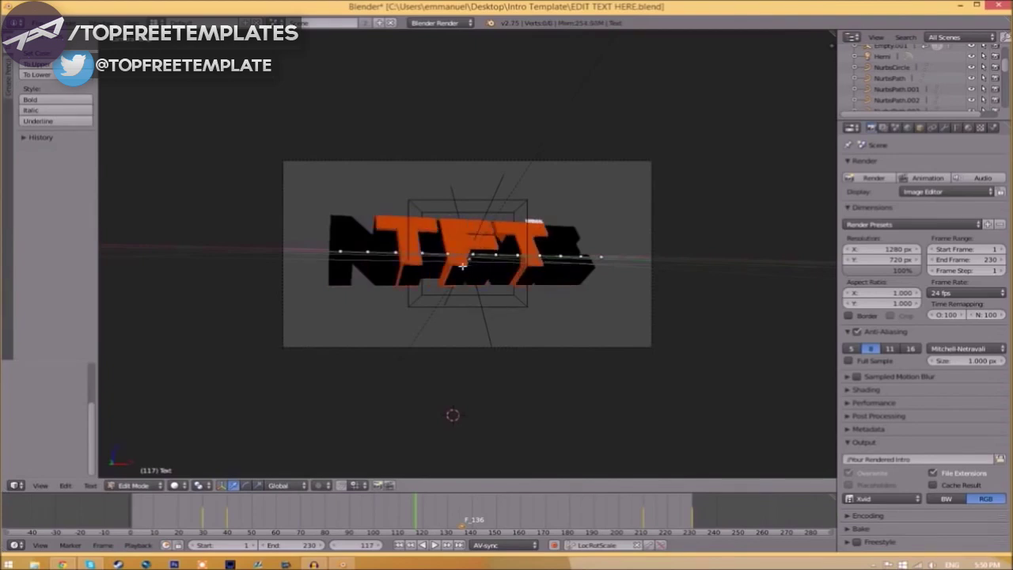
pyautogui.press('Tab')
# - Select the second text object Text.001 and change its text to TFT
pyautogui.rightClick(558, 255)
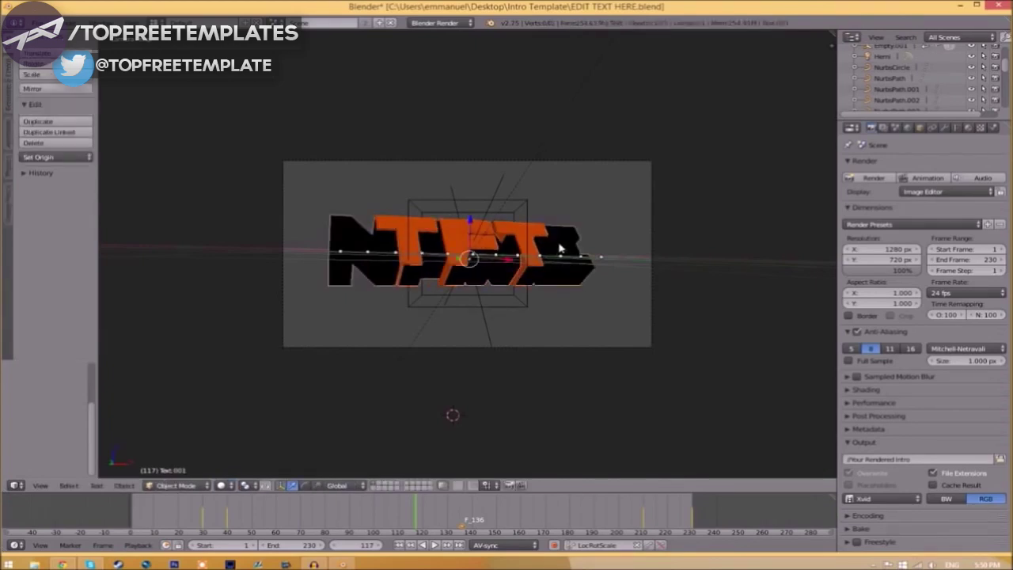
pyautogui.press('Tab')
pyautogui.press('BackSpace')
pyautogui.press('BackSpace')
pyautogui.press('BackSpace')
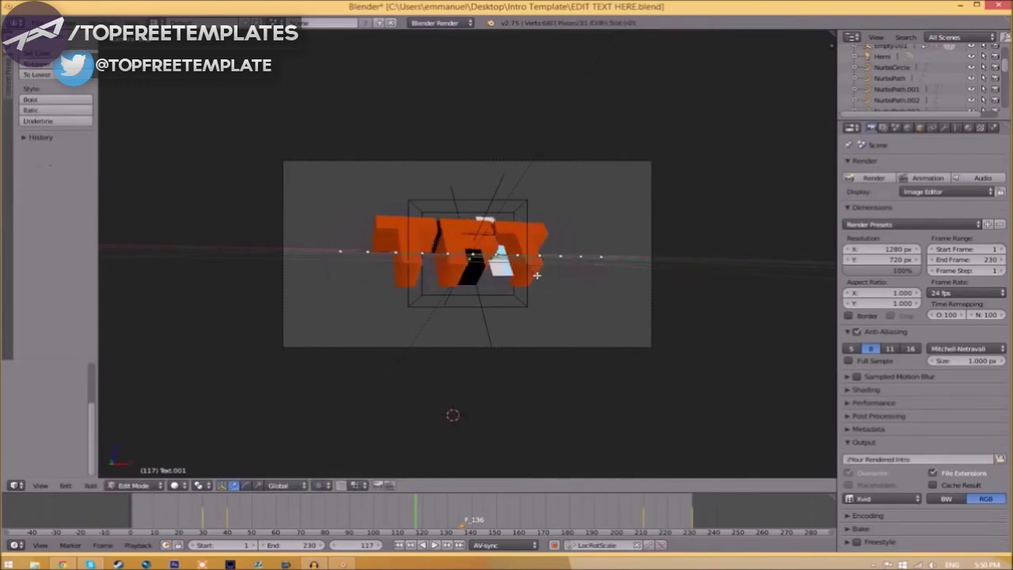
pyautogui.write('FT')
pyautogui.press('Tab')
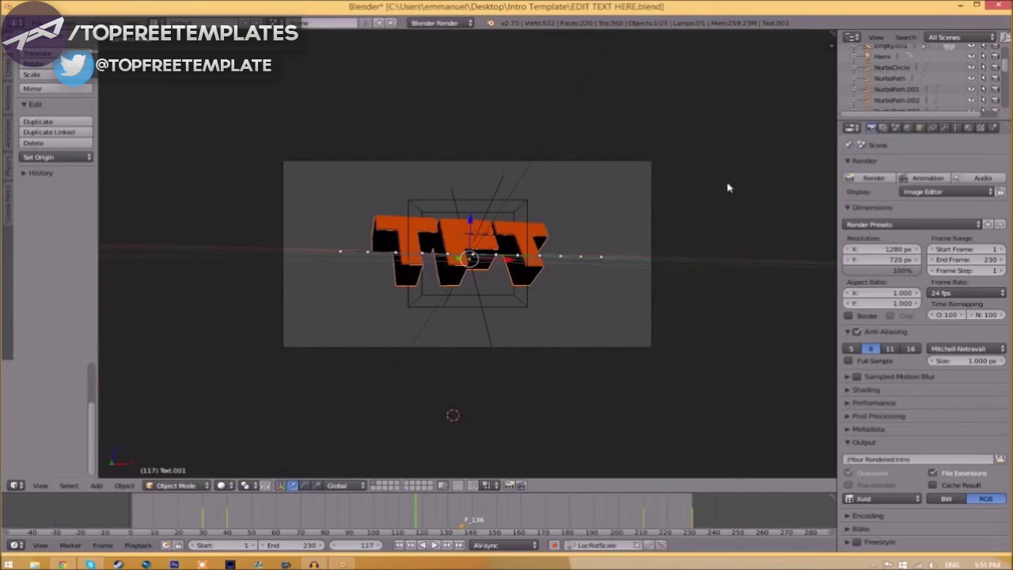
# - Load the Space Comics font from C:\Windows\Fonts as the regular font of the first text layer
pyautogui.click(954, 128)
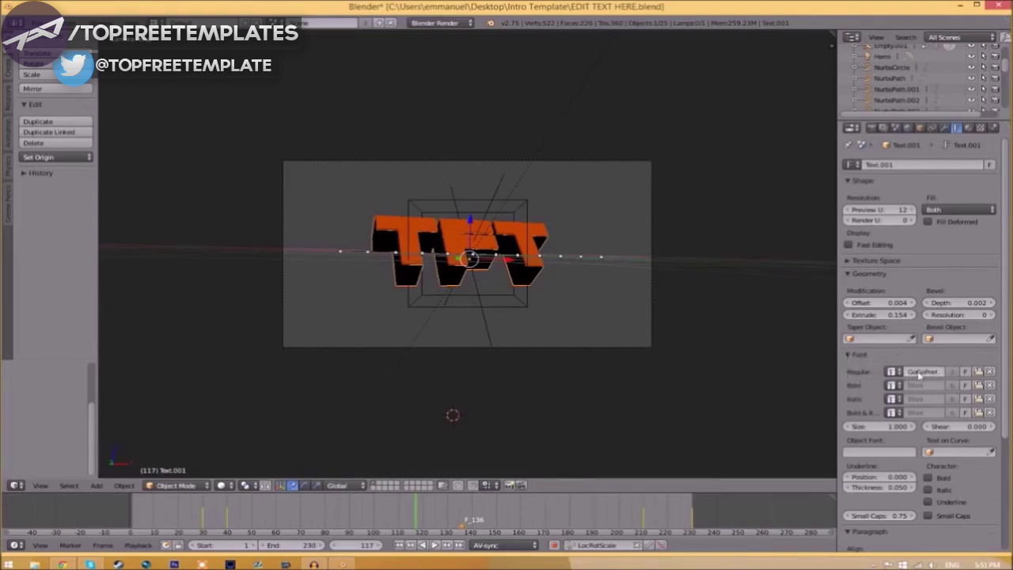
pyautogui.click(978, 371)
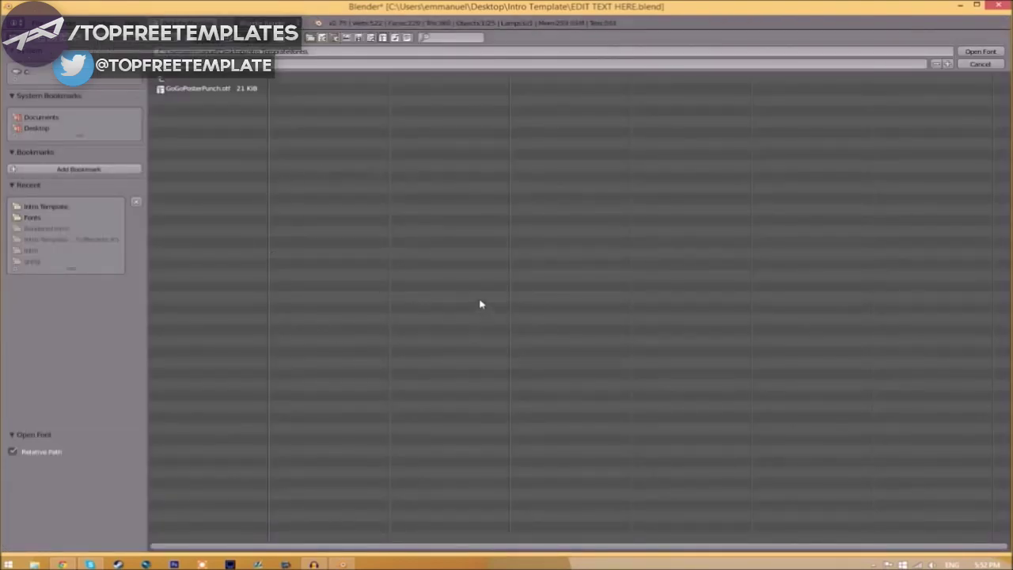
pyautogui.click(26, 73)
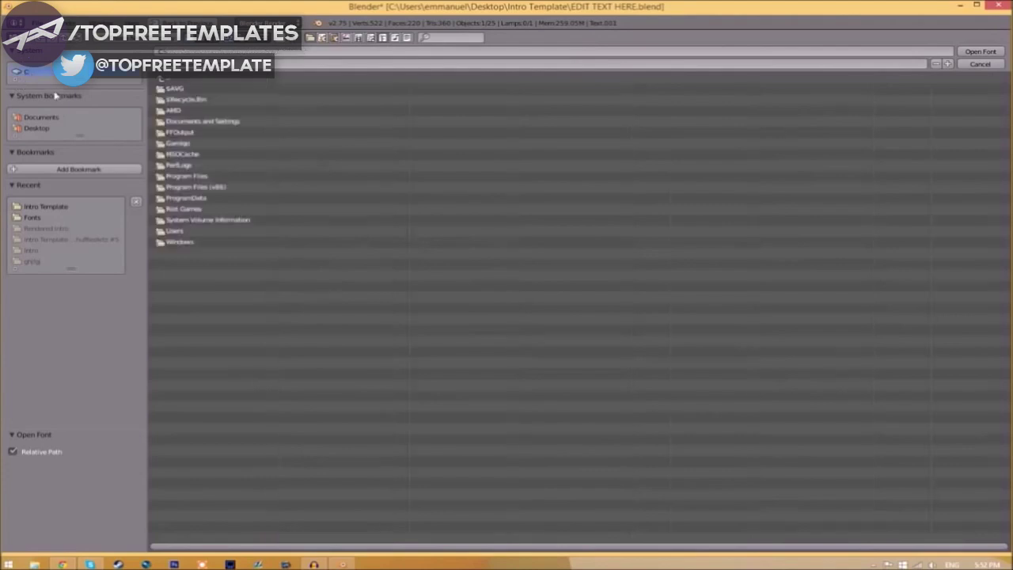
pyautogui.click(178, 237)
pyautogui.click(177, 296)
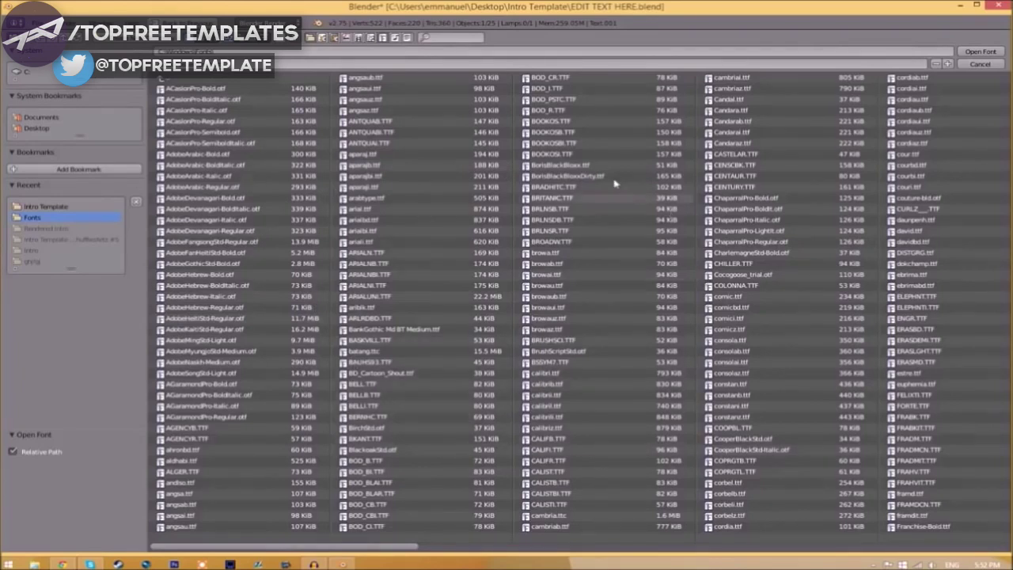
pyautogui.moveTo(269, 546); pyautogui.dragTo(878, 538)
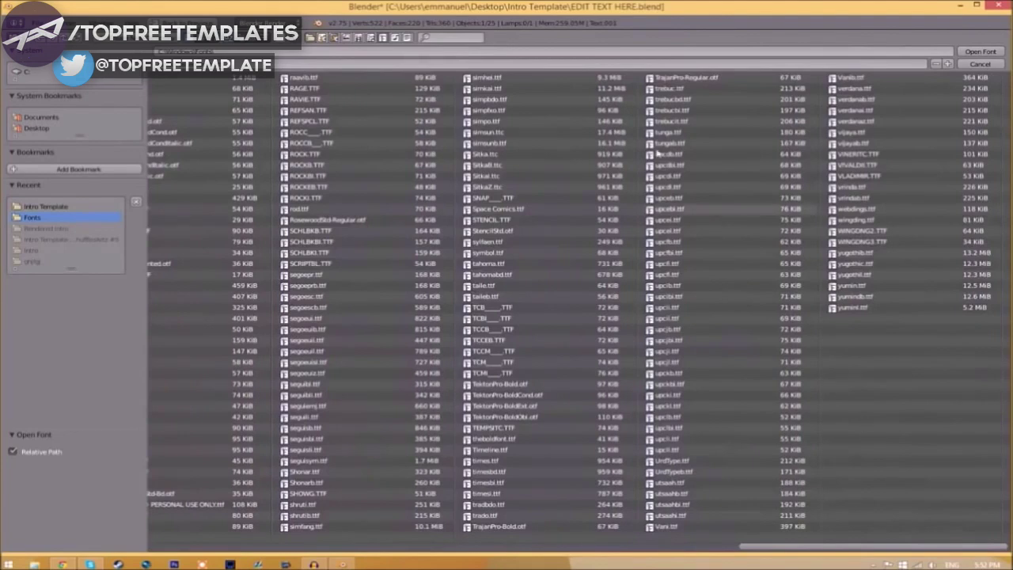
pyautogui.click(502, 210)
pyautogui.doubleClick(553, 209)
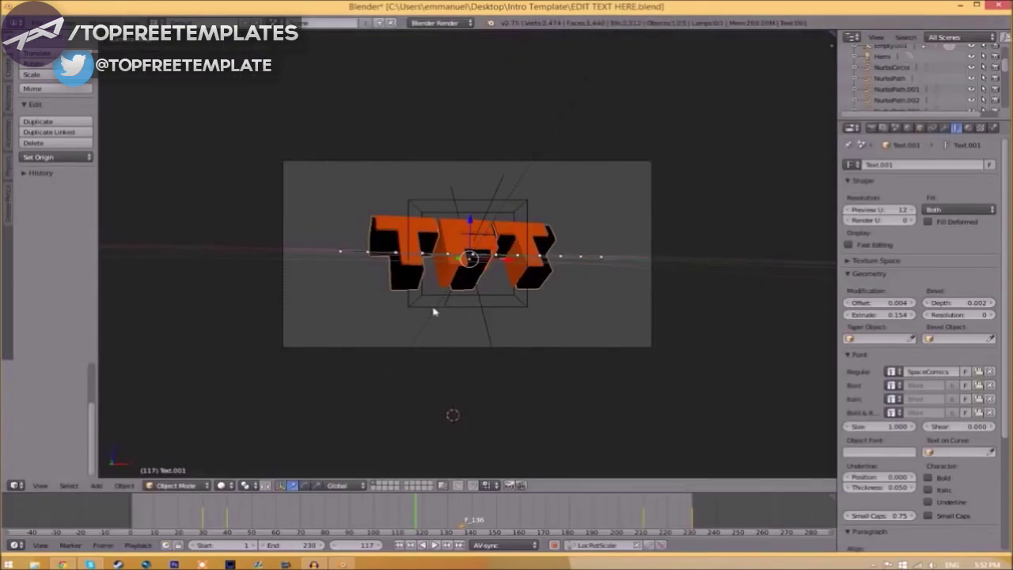
# - Give the main TFT Text object the Space Comics font as well
pyautogui.rightClick(451, 243)
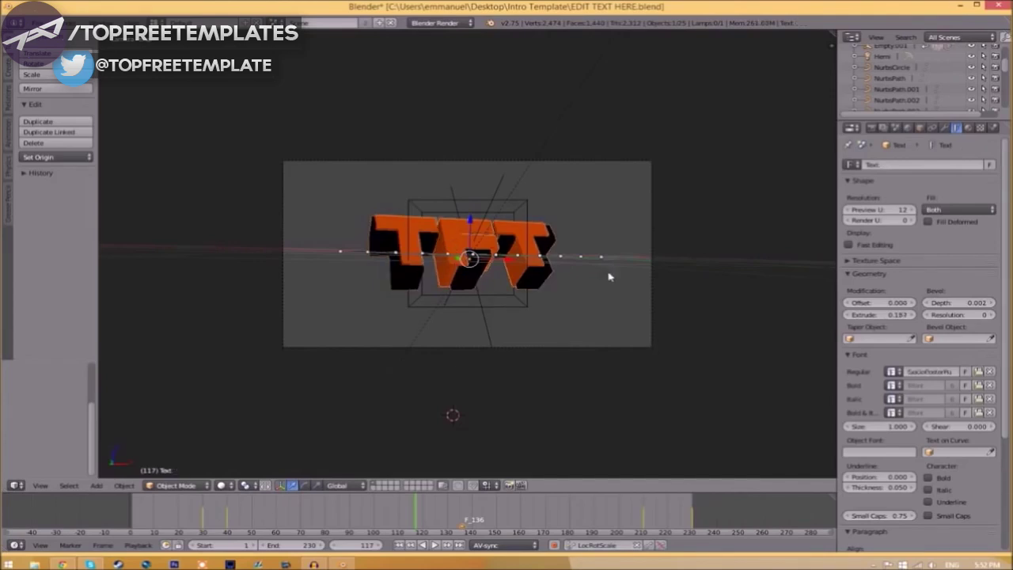
pyautogui.click(979, 371)
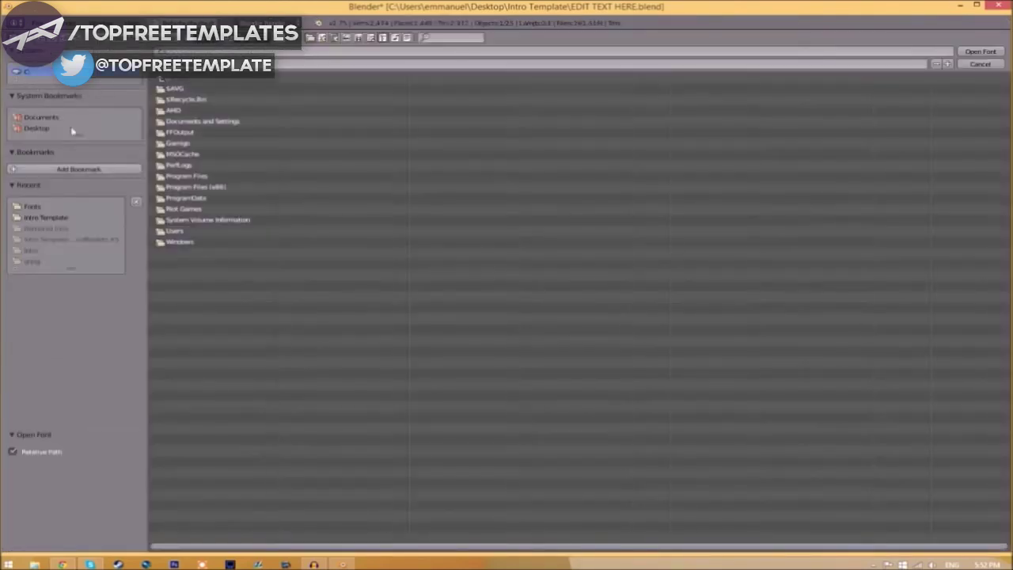
pyautogui.click(179, 241)
pyautogui.click(176, 296)
pyautogui.click(495, 199)
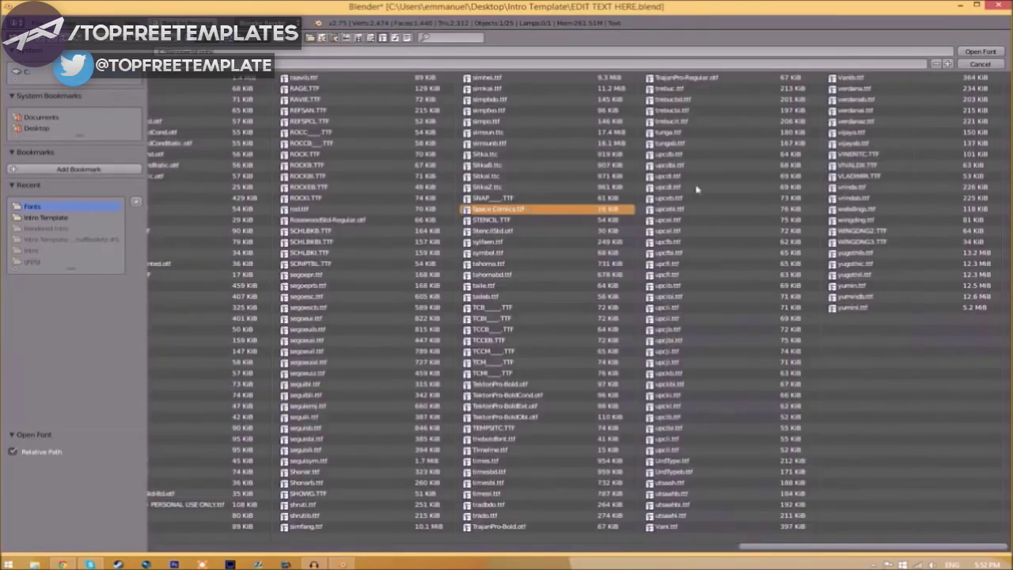
pyautogui.click(980, 52)
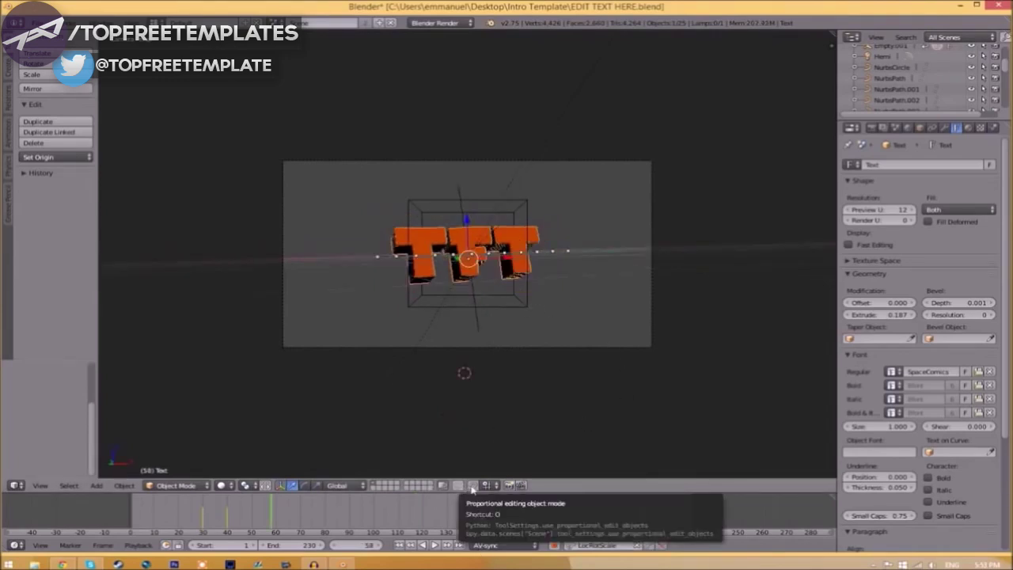
# - Set the render output file format to MPEG with an MPEG-4 encoding container
pyautogui.click(870, 128)
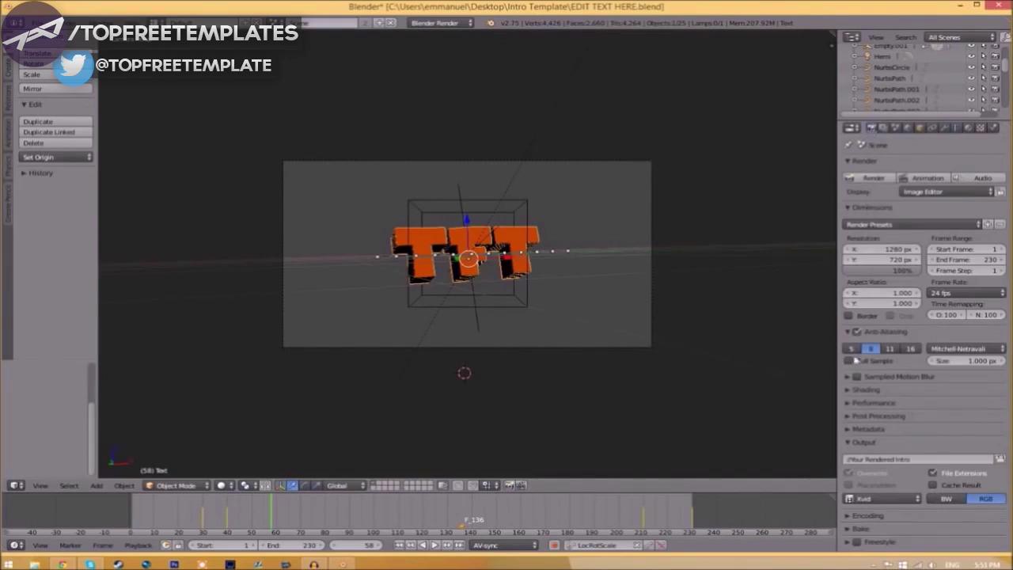
pyautogui.click(870, 502)
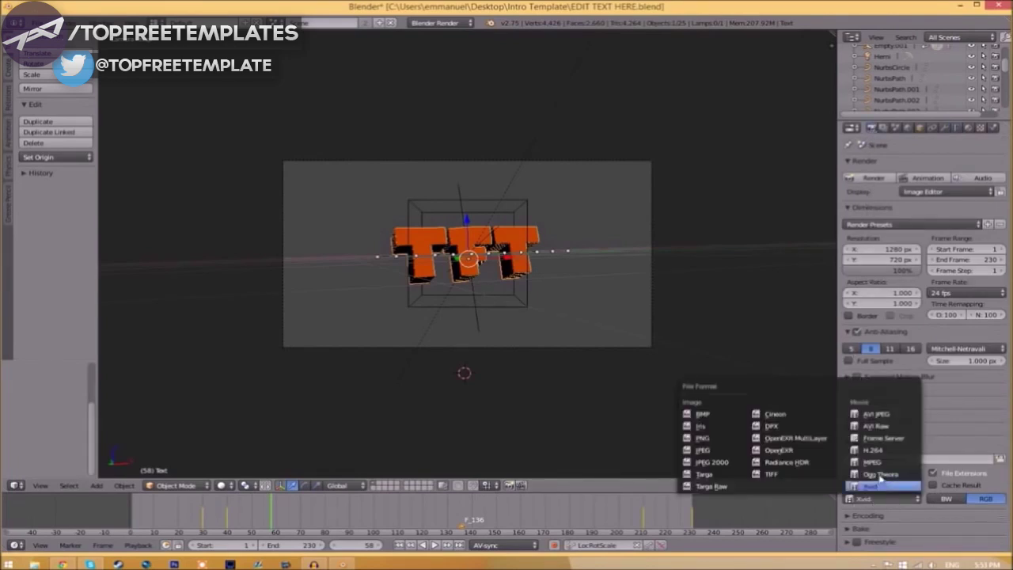
pyautogui.click(882, 477)
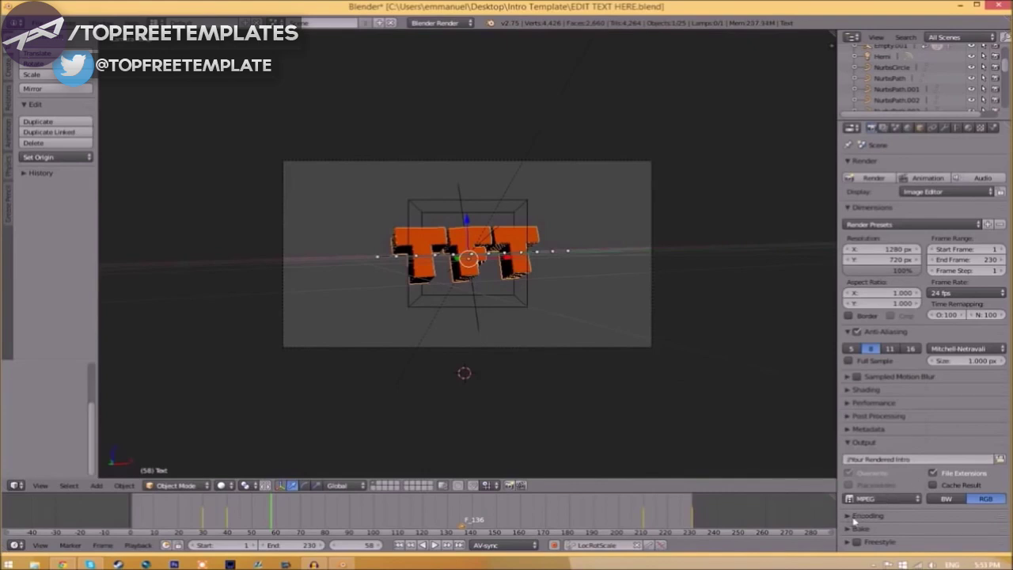
pyautogui.click(853, 516)
pyautogui.scroll(-4, 1005, 435)
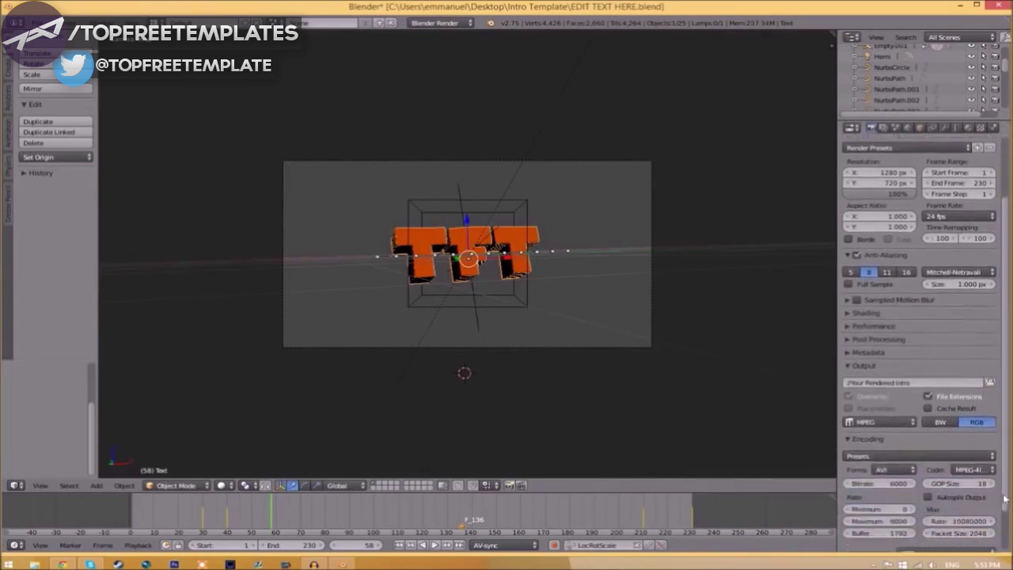
pyautogui.click(901, 421)
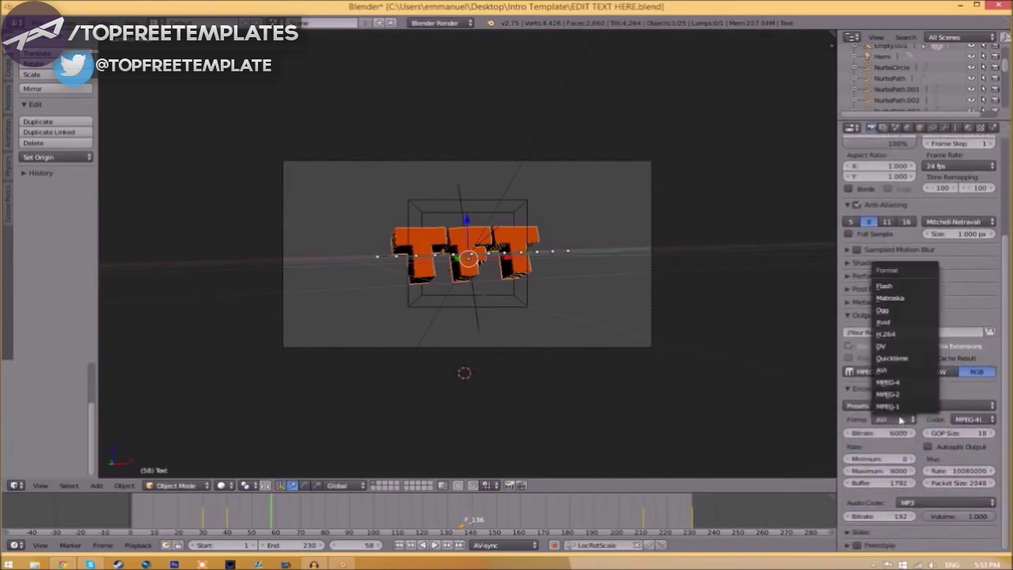
pyautogui.click(890, 392)
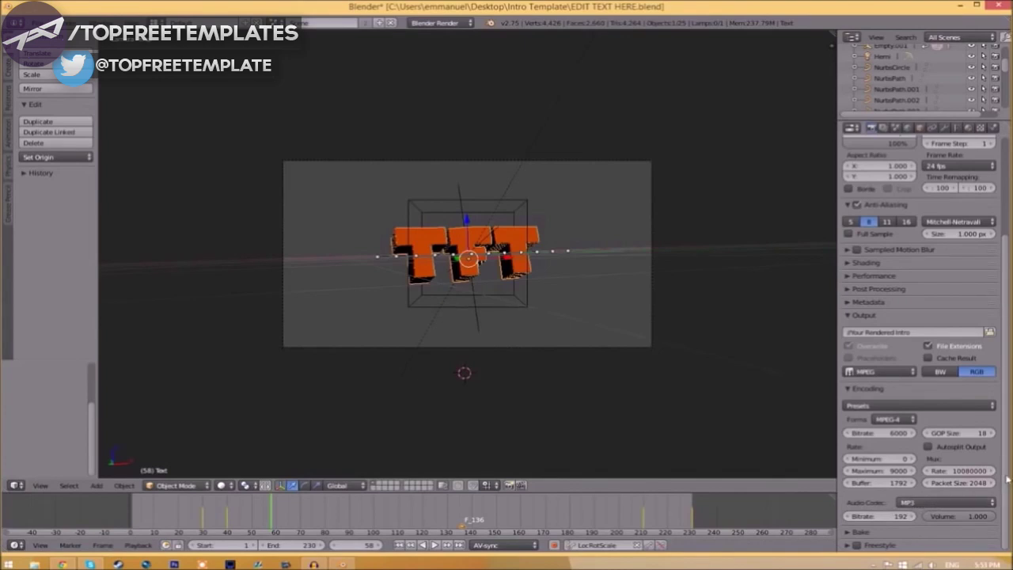
pyautogui.scroll(5, 866, 440)
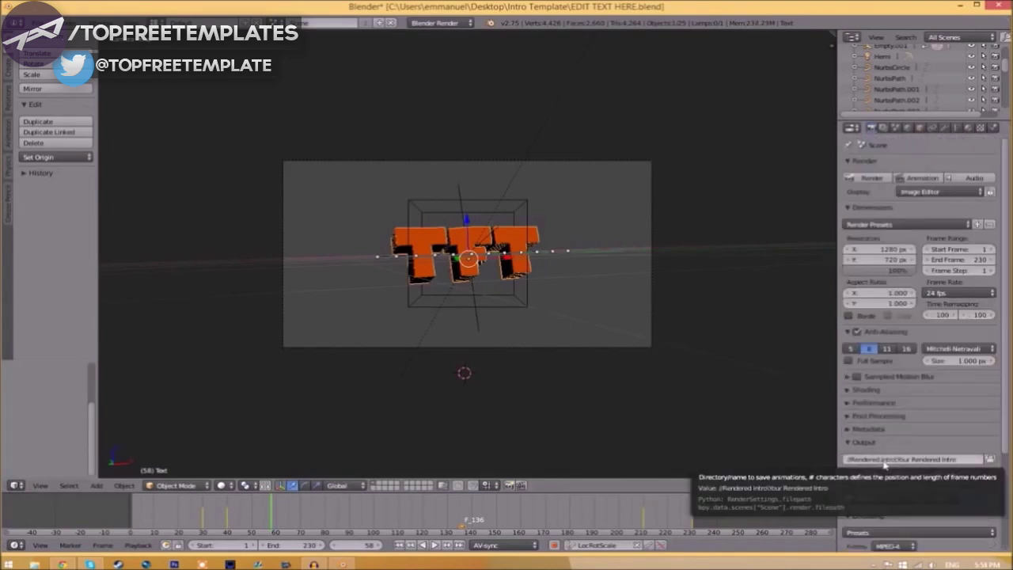
# - Point the render output path to the Rendered Intro folder with file name INTRO TEMPLATE
pyautogui.click(988, 460)
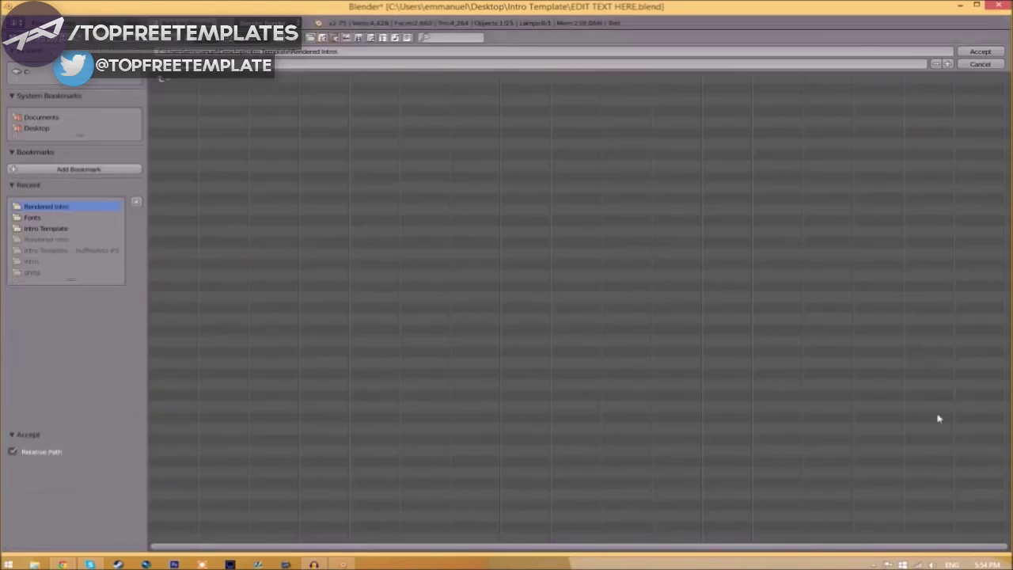
pyautogui.press('BackSpace')
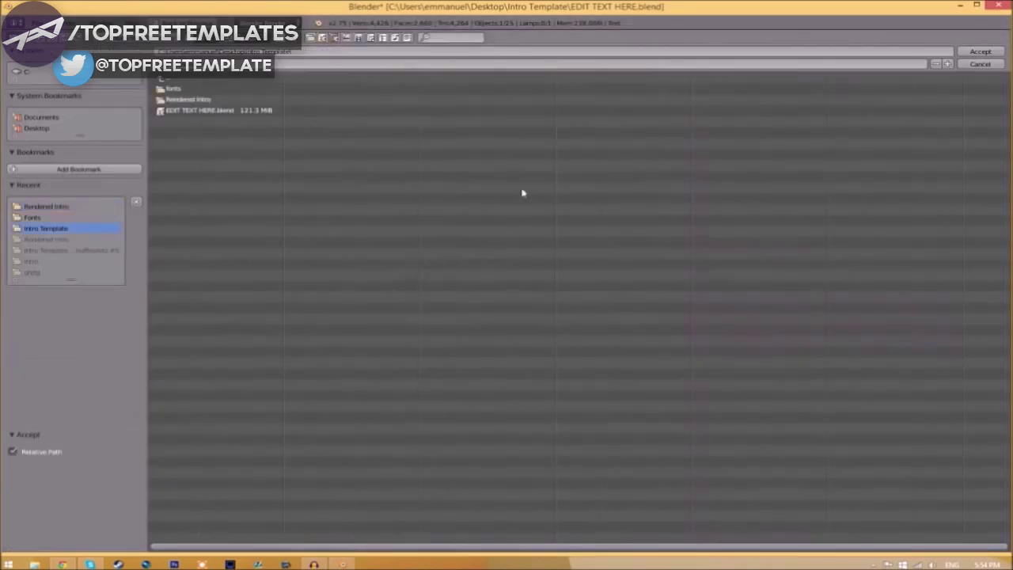
pyautogui.click(187, 100)
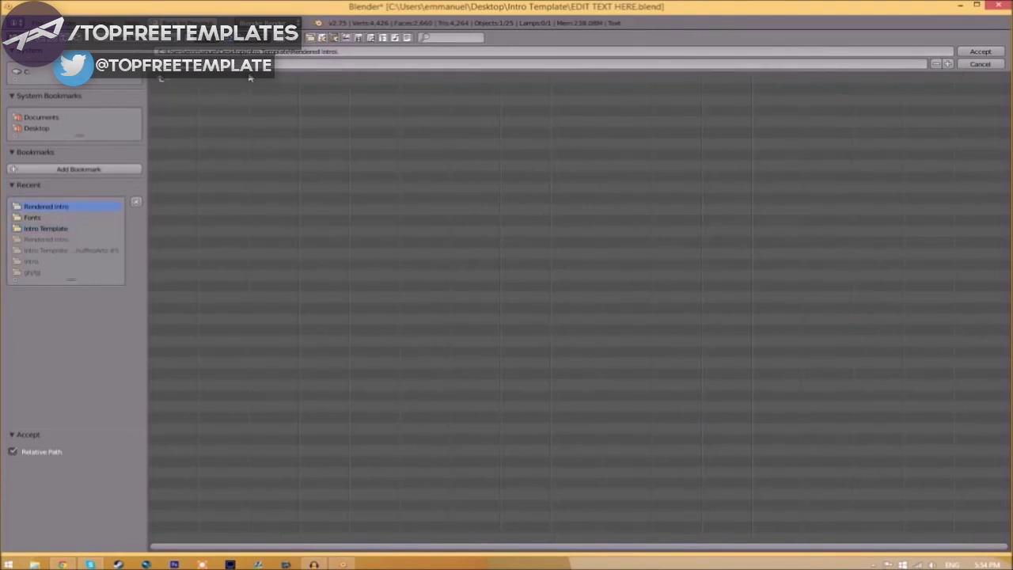
pyautogui.click(980, 52)
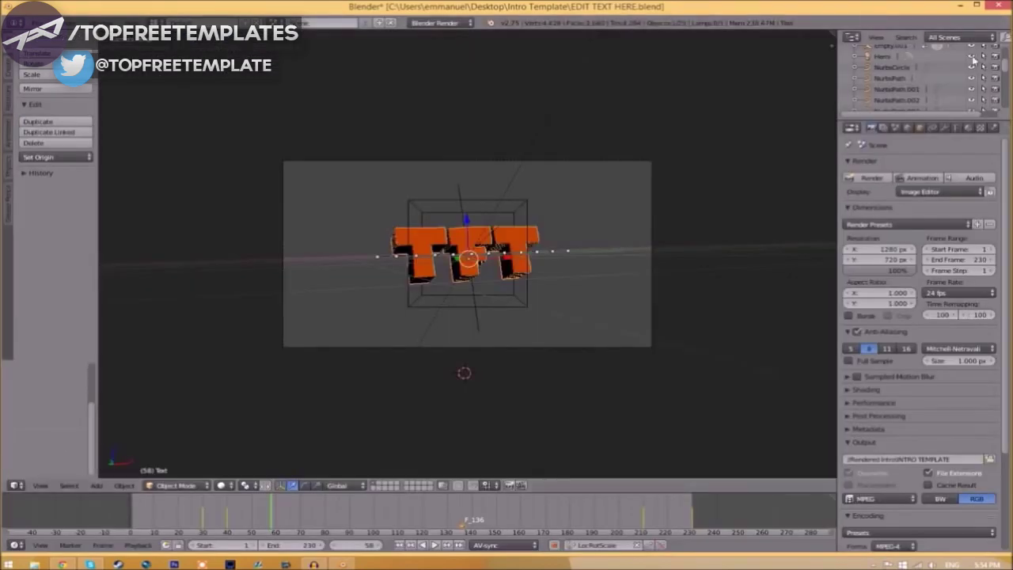
pyautogui.click(828, 258)
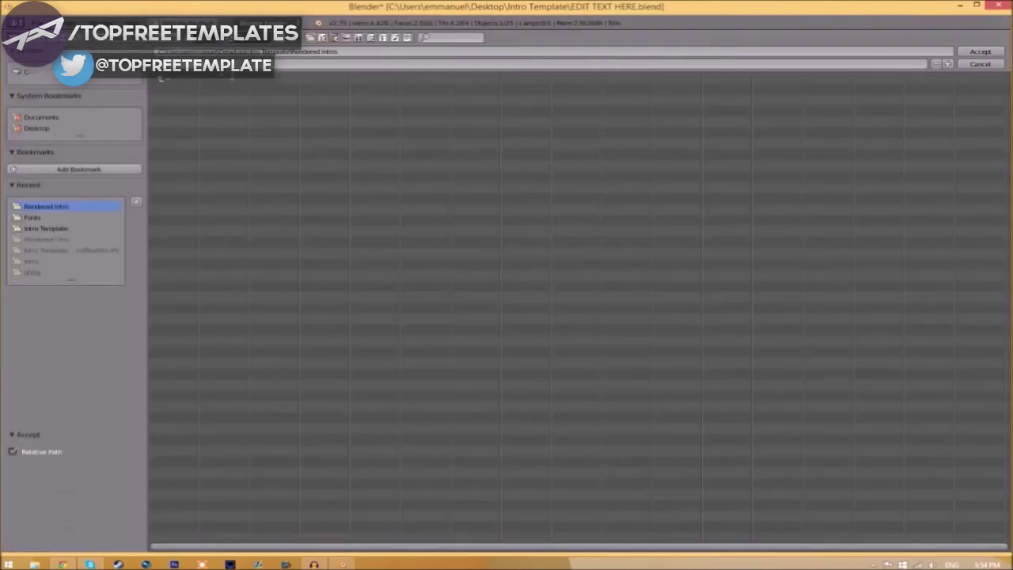
pyautogui.click(987, 53)
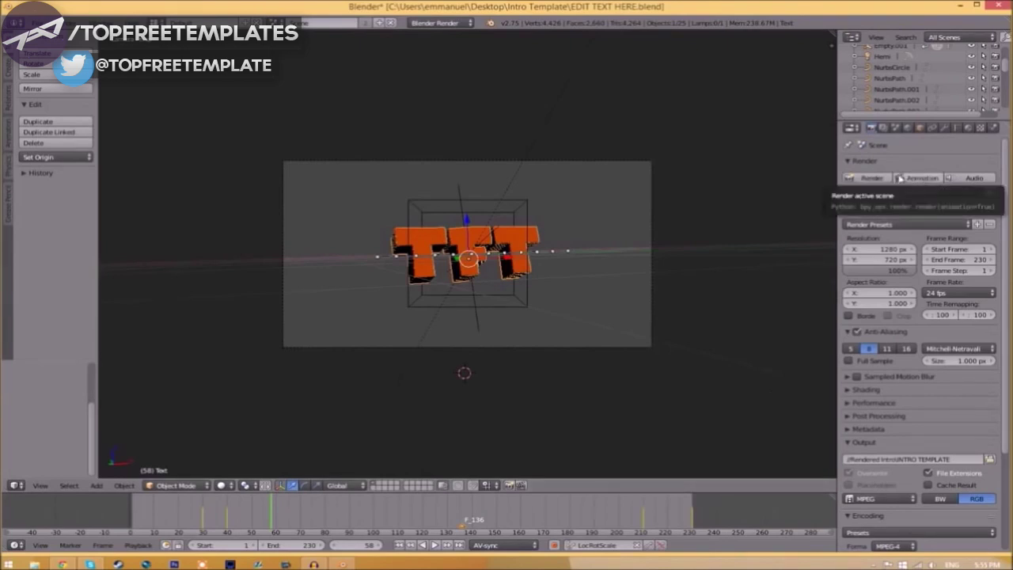
# - Render the full TFT intro animation from the Render menu
pyautogui.click(59, 23)
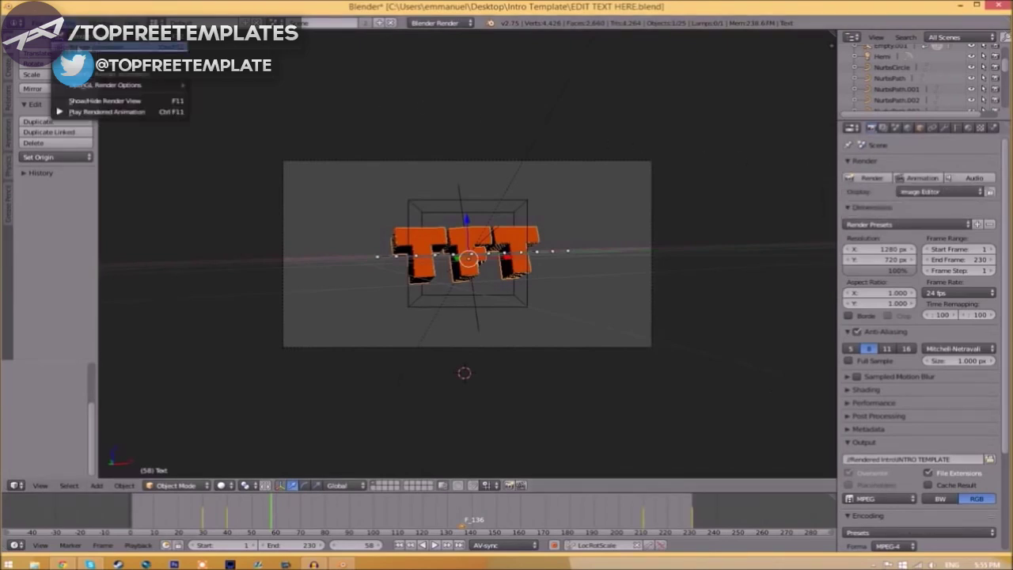
pyautogui.click(79, 47)
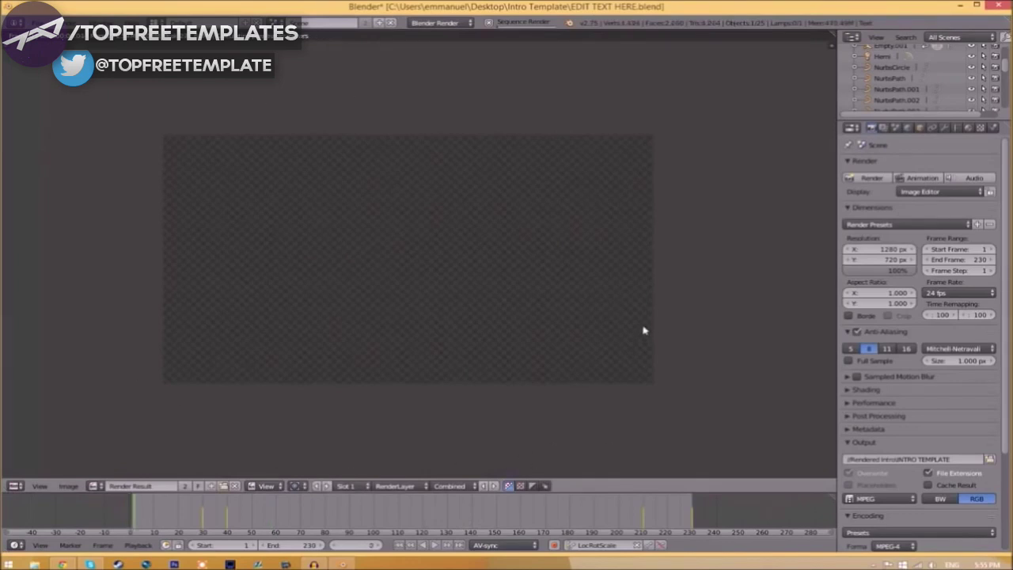